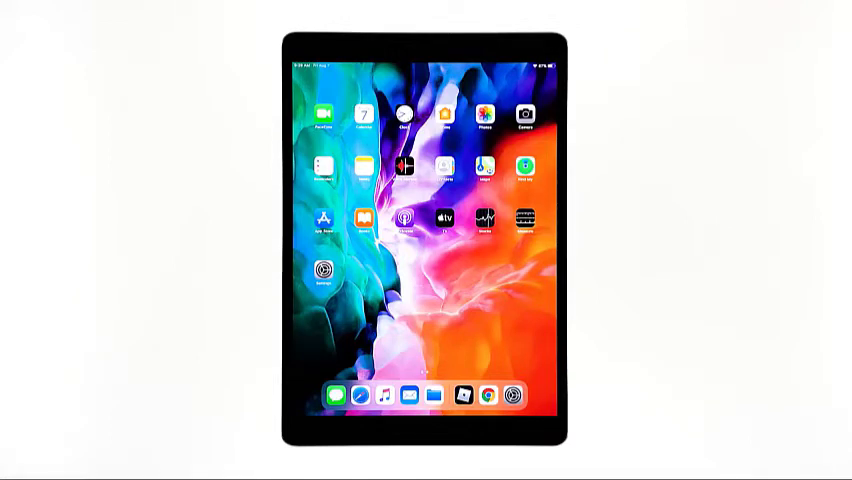
- Unlock Touch ID & Passcode in Settings with the six-digit device passcode
click(323, 270)
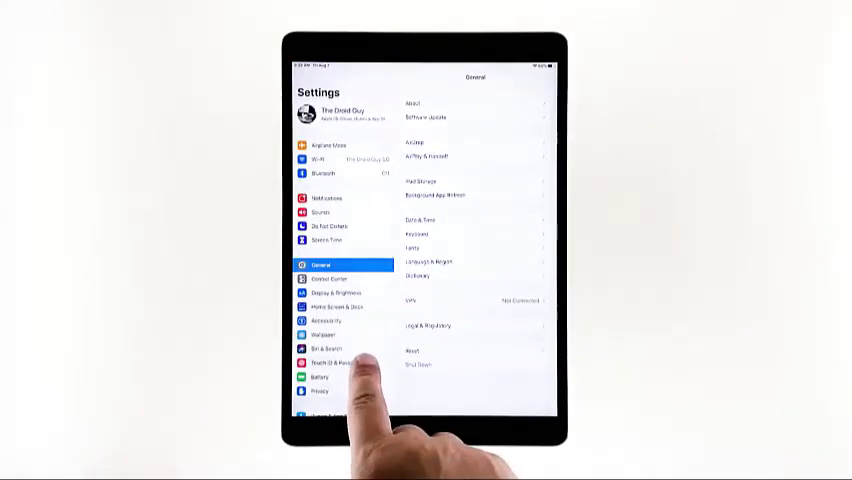
click(337, 362)
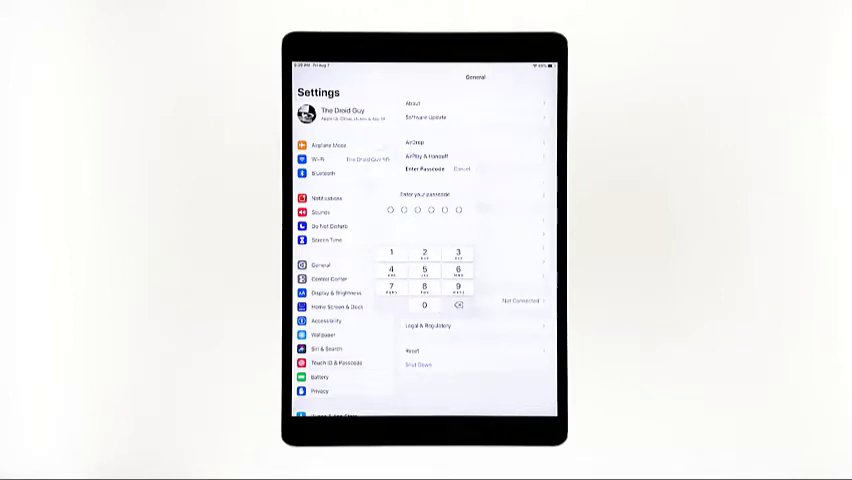
click(391, 252)
click(391, 252)
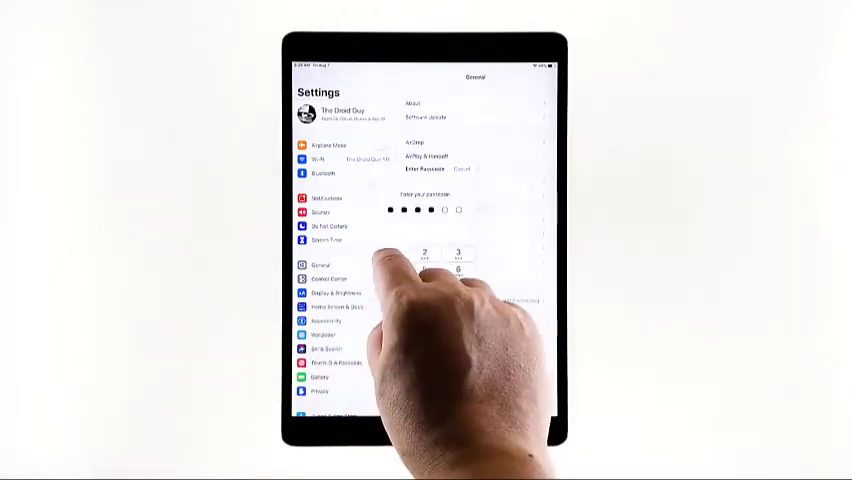
click(391, 252)
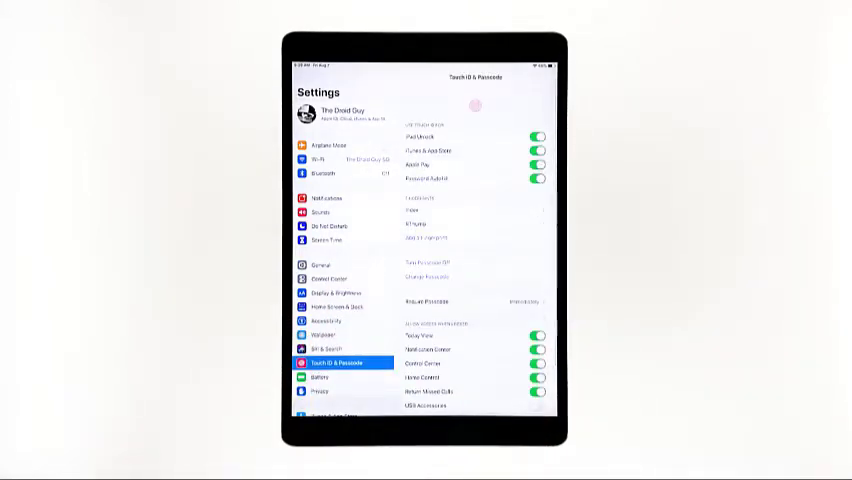
- Add a fingerprint by scanning the finger on the Home button until Complete, then continue
click(426, 237)
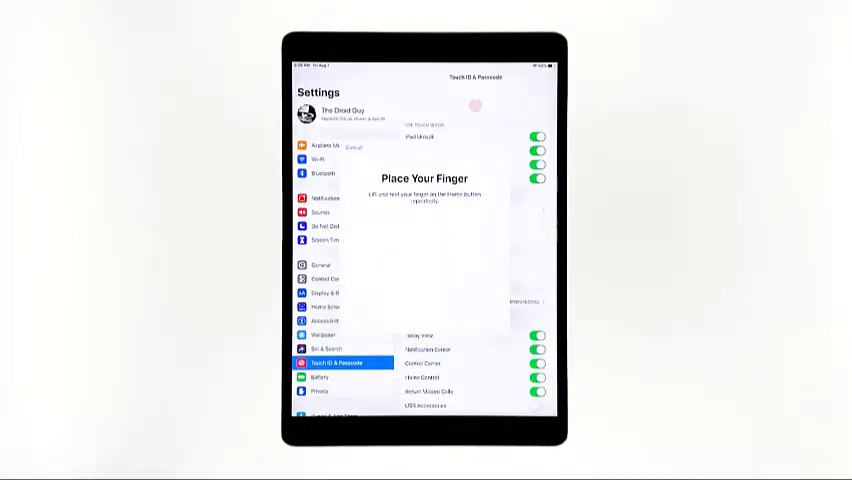
click(428, 432)
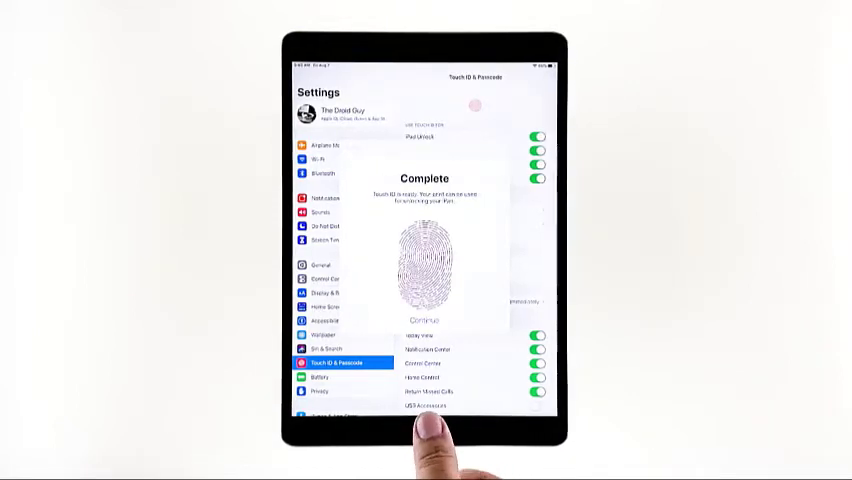
click(424, 321)
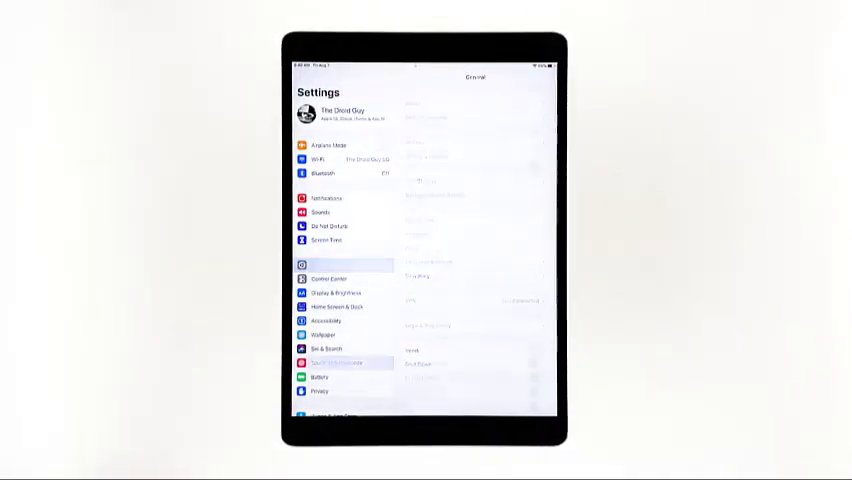
- Review and rename the new fingerprint entry, then return to the home screen
click(430, 210)
click(450, 103)
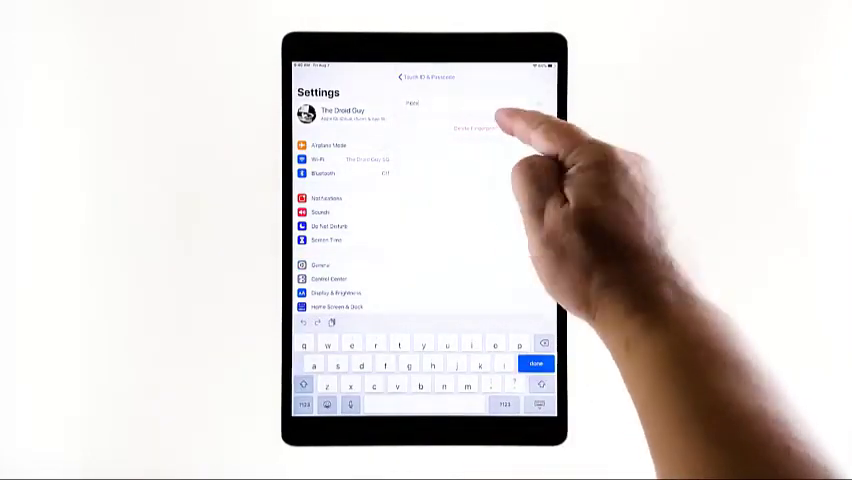
click(427, 77)
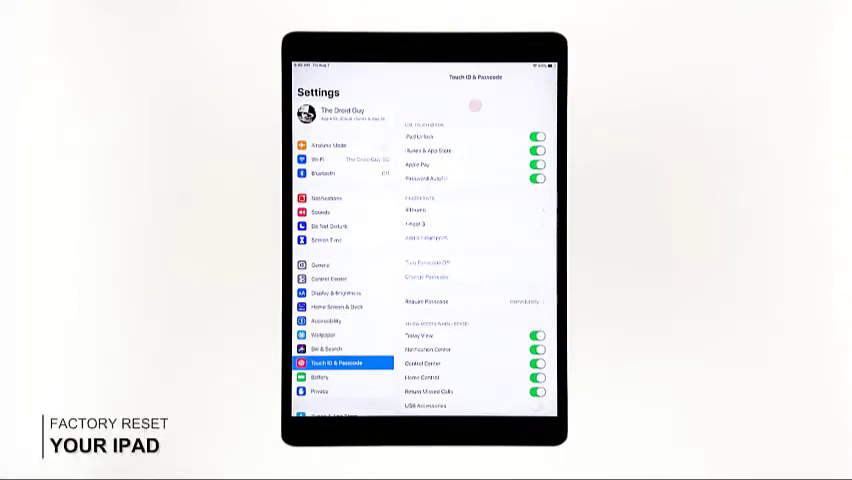
click(424, 432)
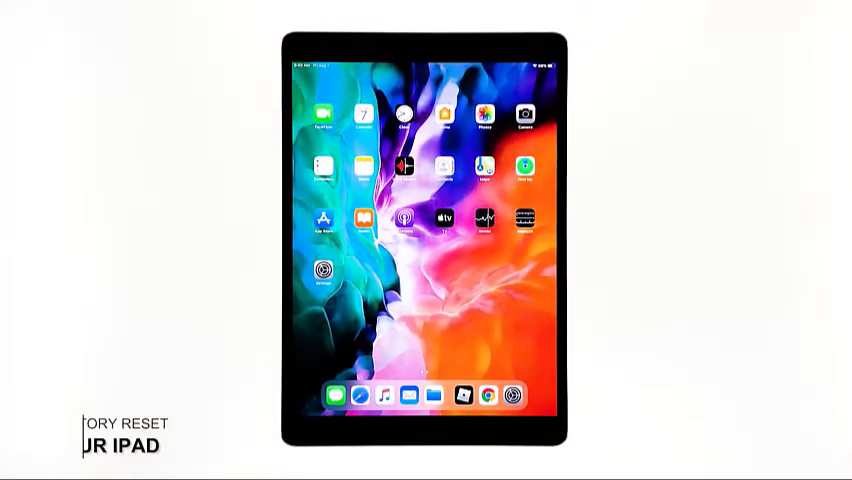